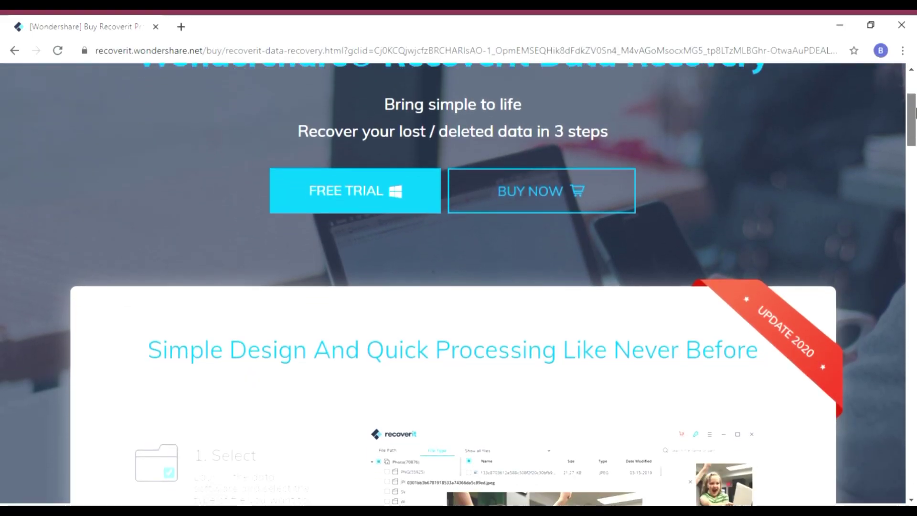
drag(914, 107, 913, 147)
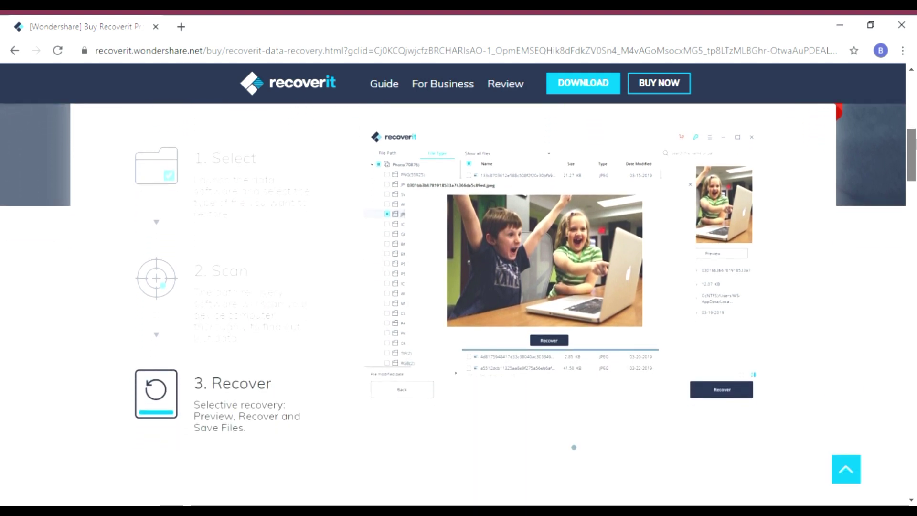
drag(914, 148, 913, 259)
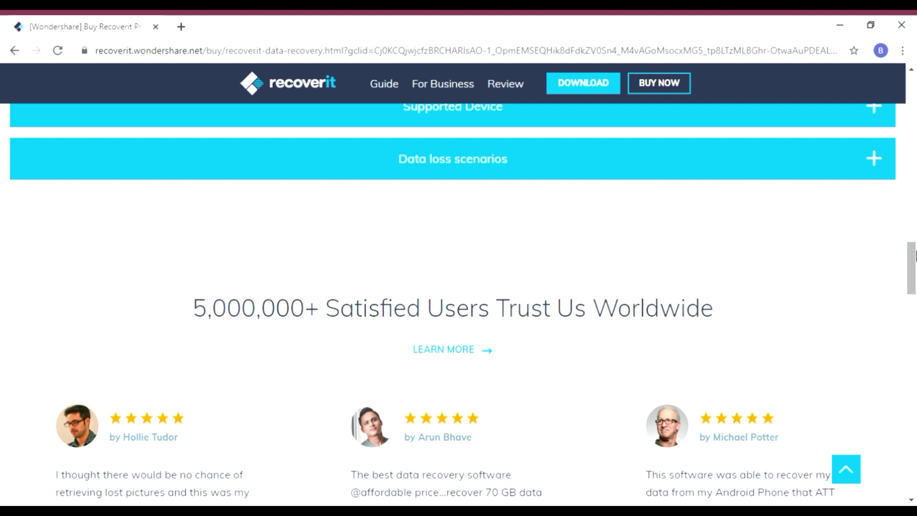
drag(913, 255, 914, 462)
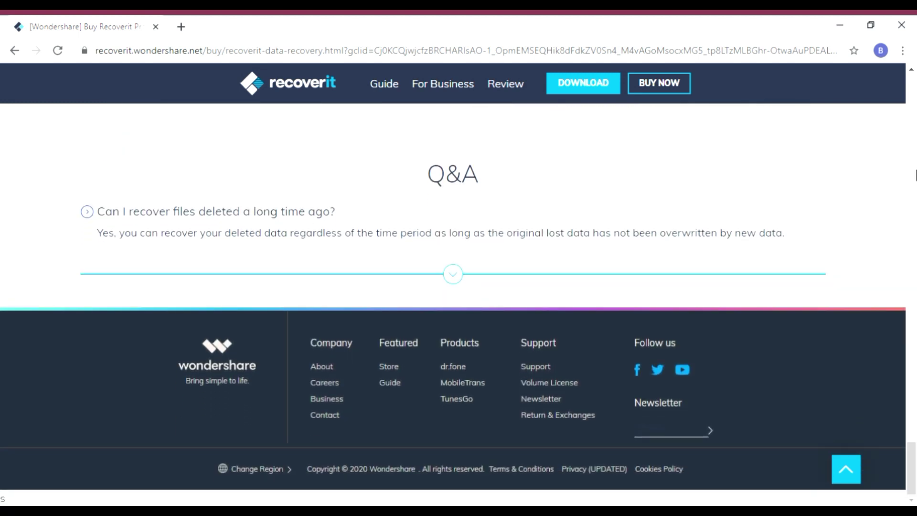
click(912, 96)
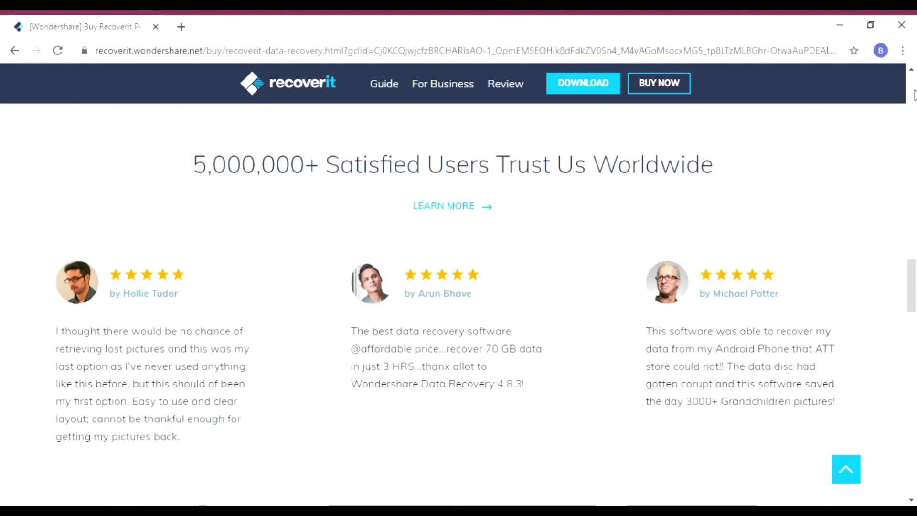
click(914, 94)
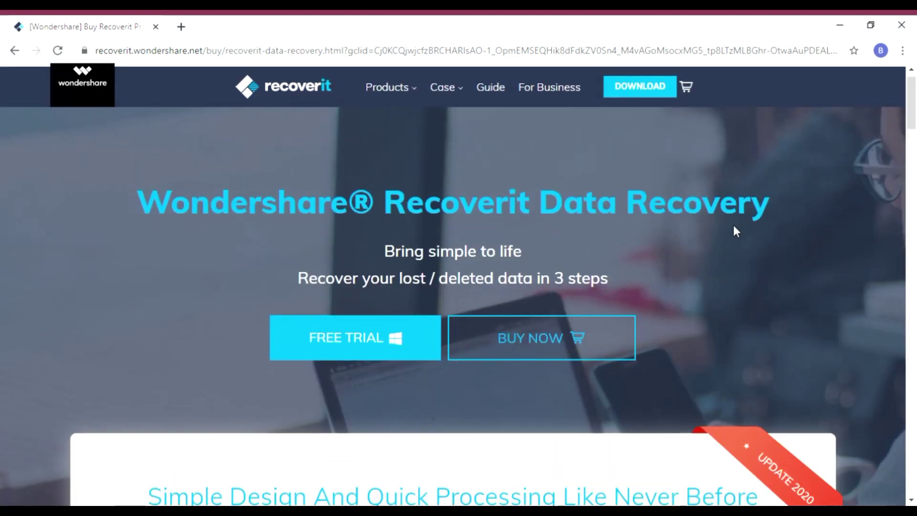
- Download the Recoverit setup .exe from the site header and launch it from Chrome's download bar
click(650, 94)
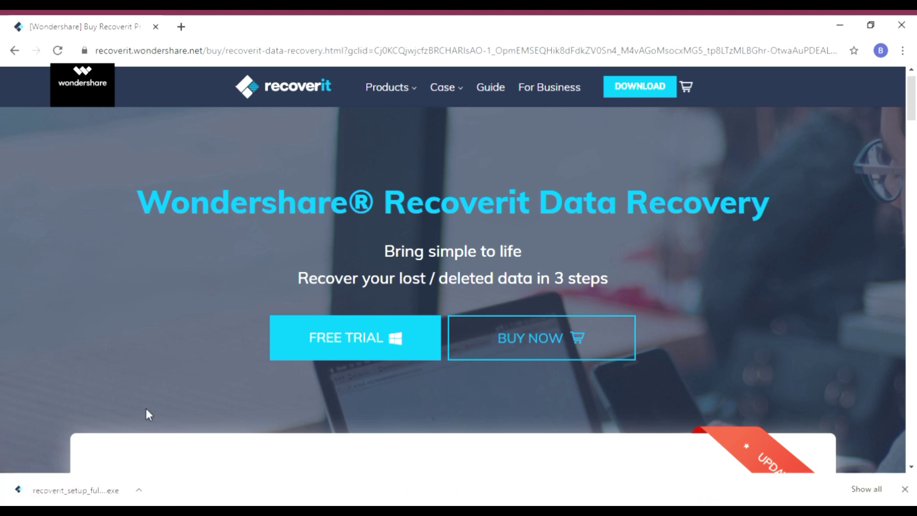
click(98, 493)
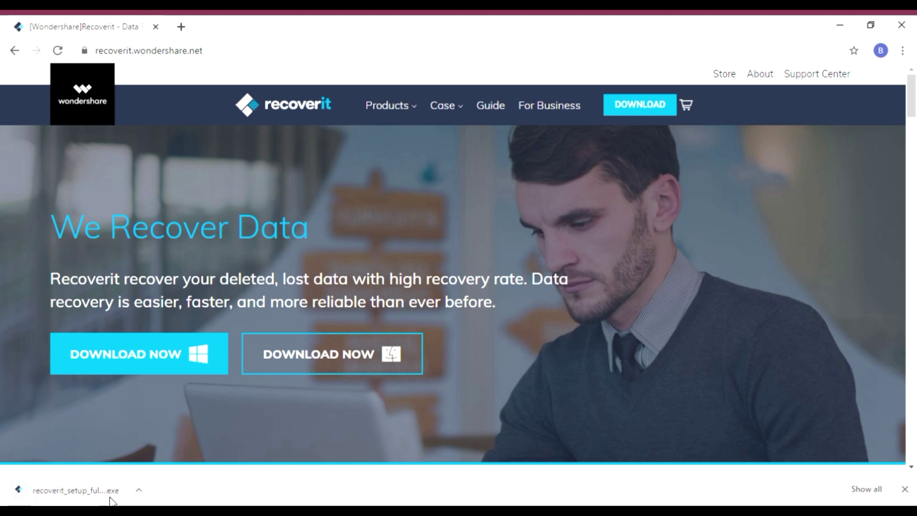
- Run the Recoverit setup, accept the terms and install, then launch it with Start Now
click(76, 487)
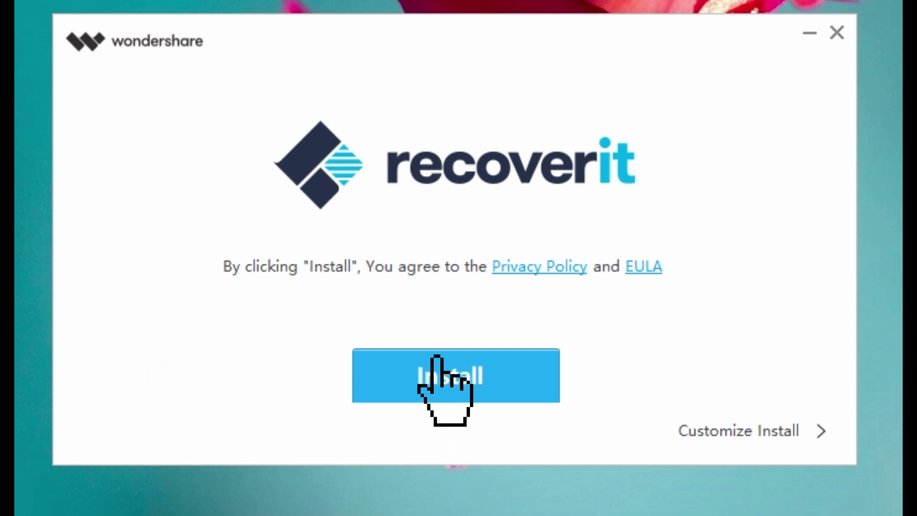
click(444, 376)
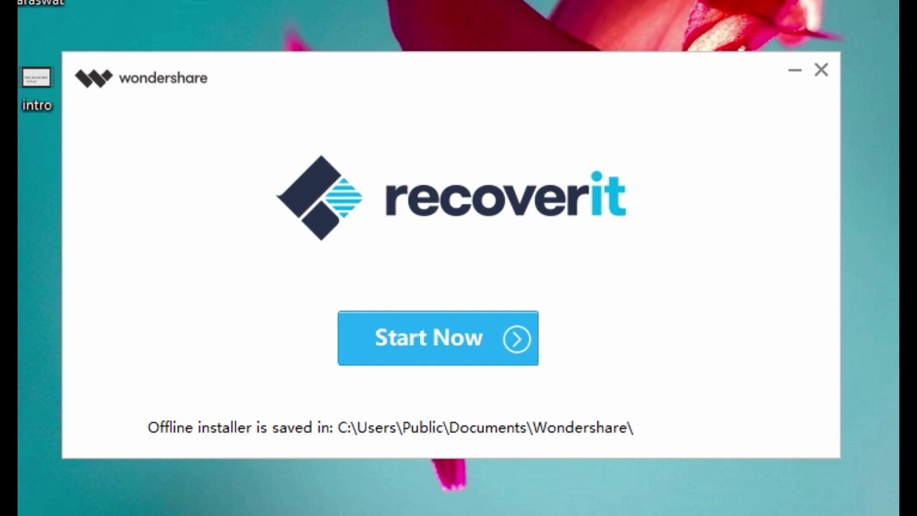
click(437, 339)
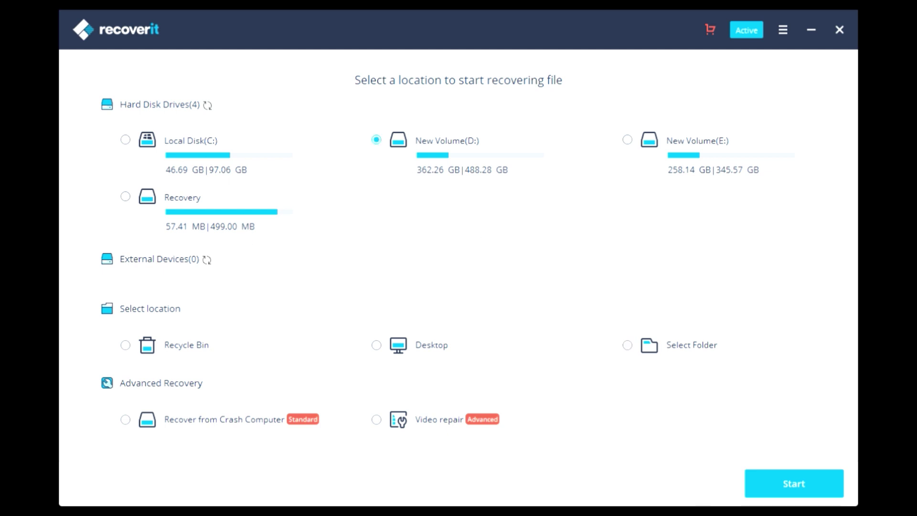
- Begin a scan of New Volume (D:) from Hard Disk Drives
click(794, 483)
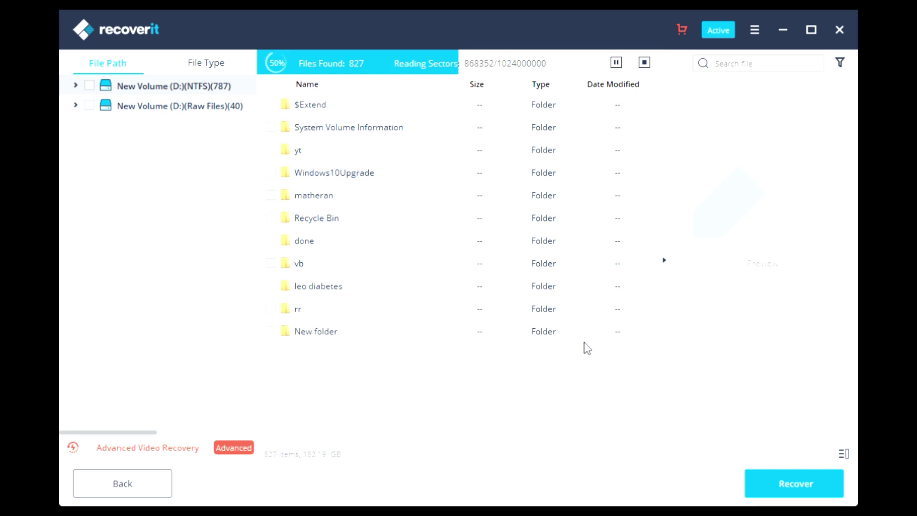
- Open the rr folder, view MVI_5515.MP4's details, and switch back to Chrome
double_click(327, 315)
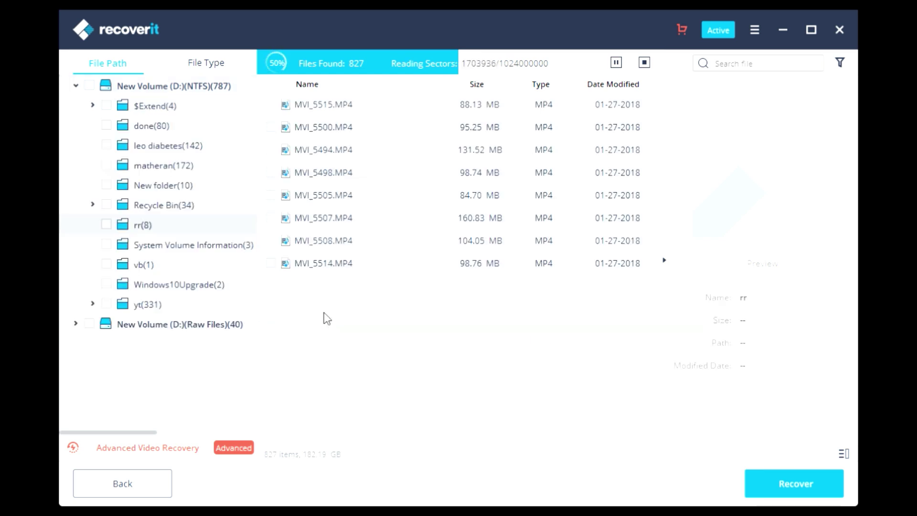
click(332, 106)
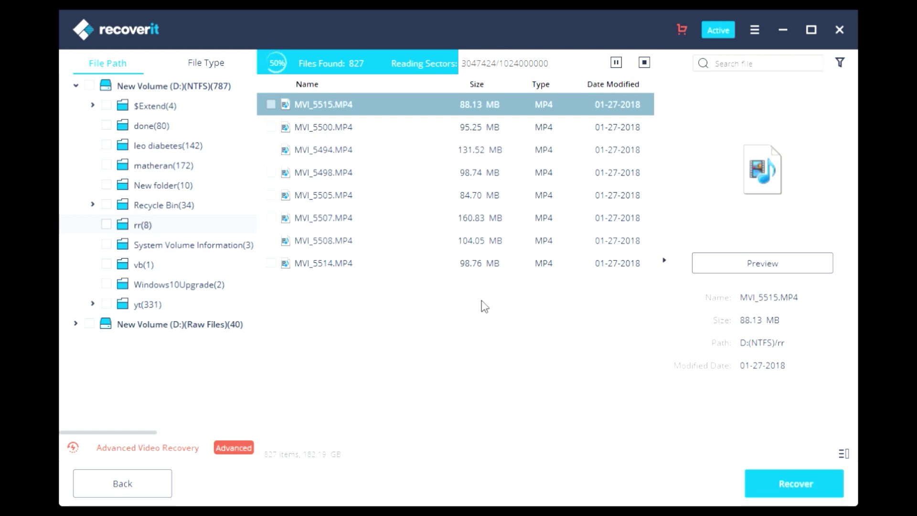
click(644, 63)
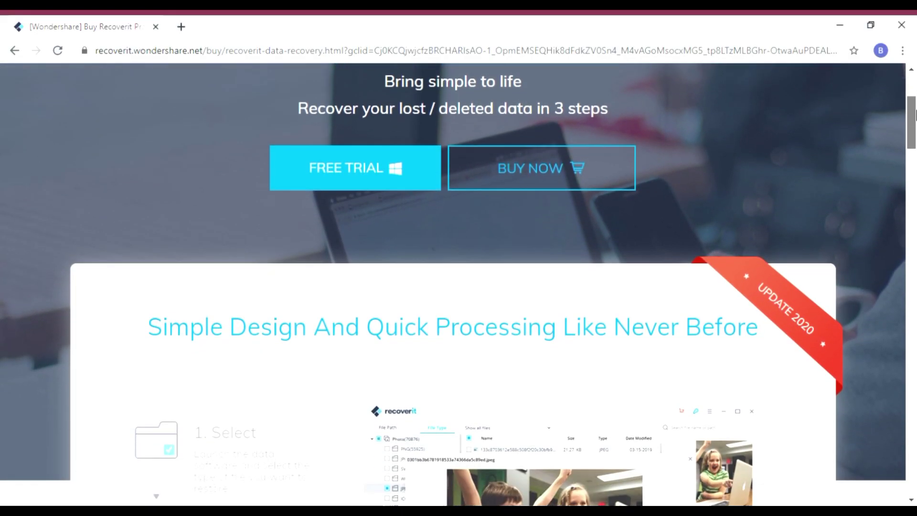
scroll(459, 287, down, 3)
scroll(459, 286, down, 3)
scroll(458, 287, down, 3)
scroll(459, 287, down, 1)
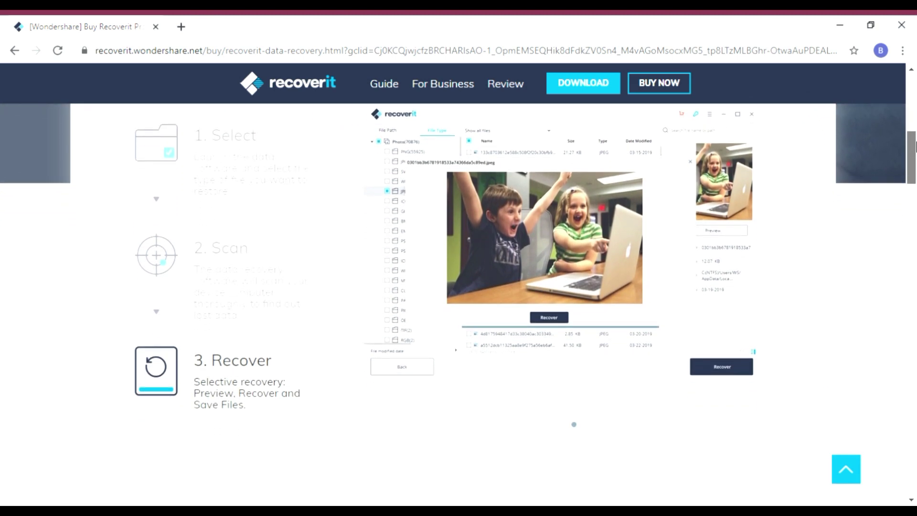
drag(913, 147, 913, 212)
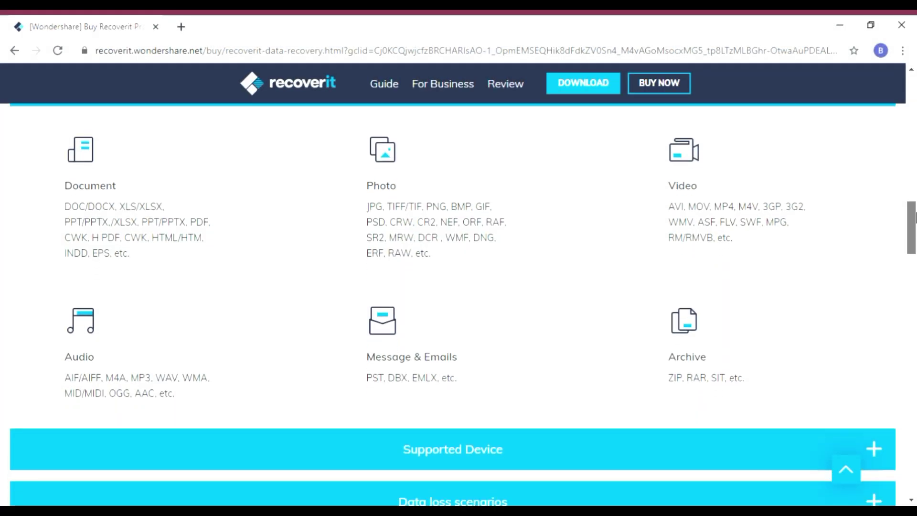
drag(913, 222, 912, 255)
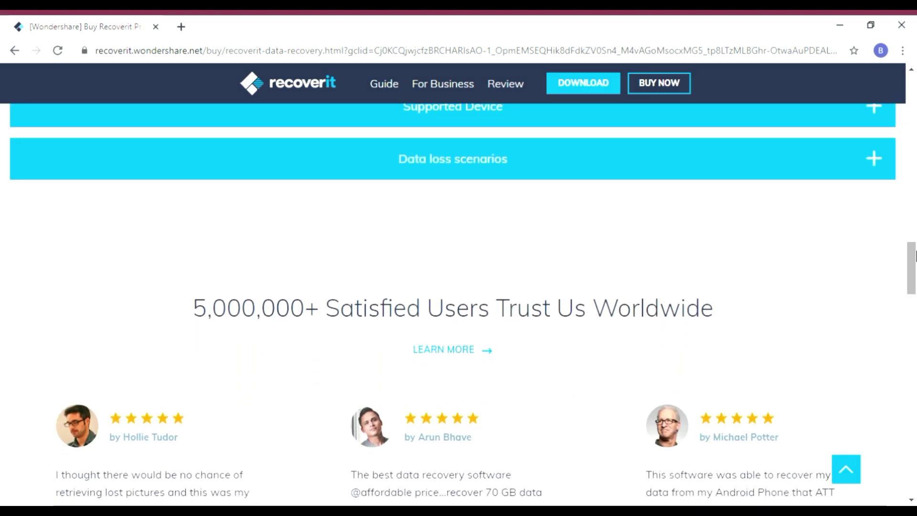
drag(914, 256, 913, 280)
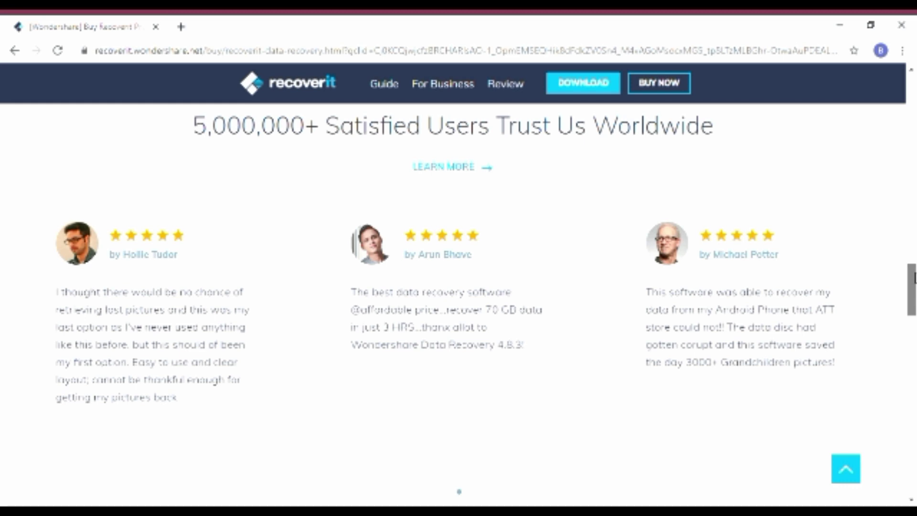
drag(913, 279, 913, 333)
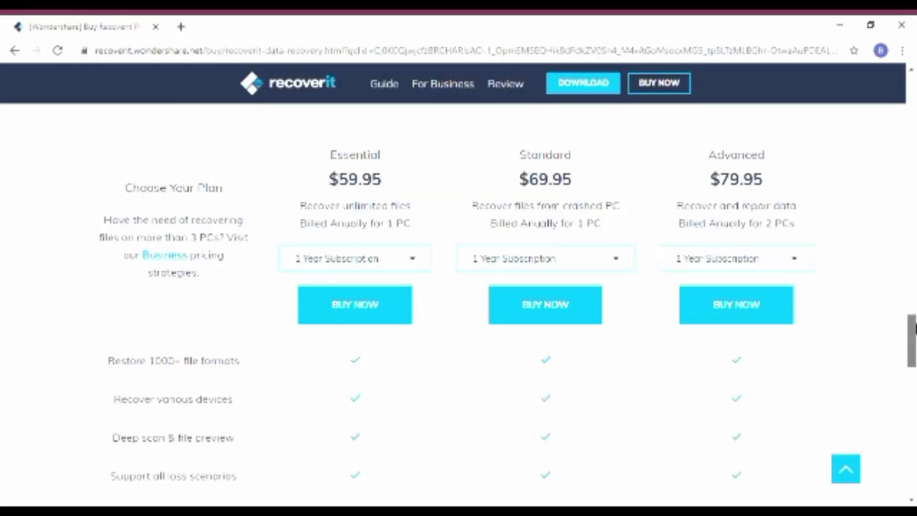
drag(913, 333, 912, 409)
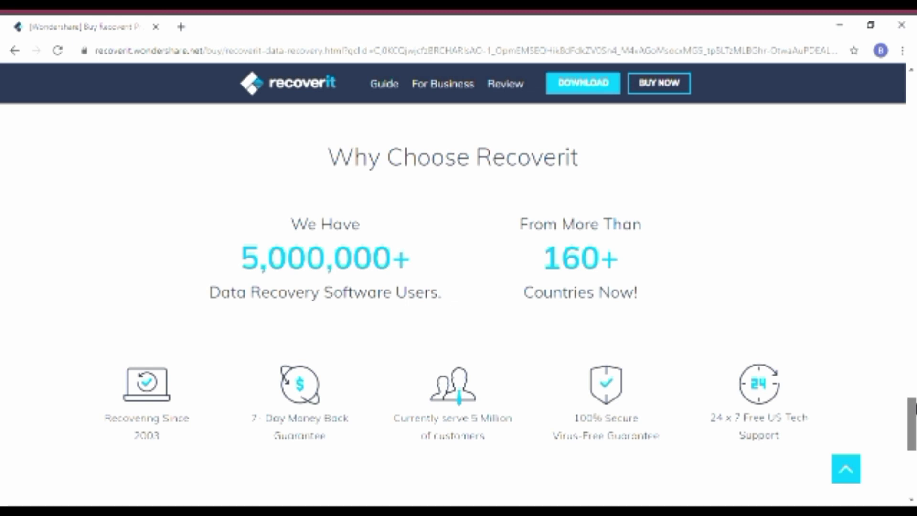
drag(913, 409, 913, 459)
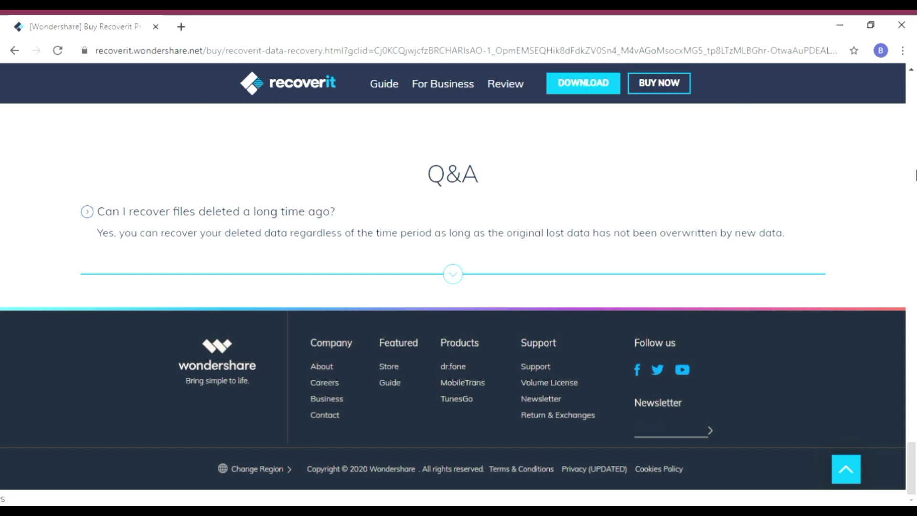
drag(912, 94, 913, 94)
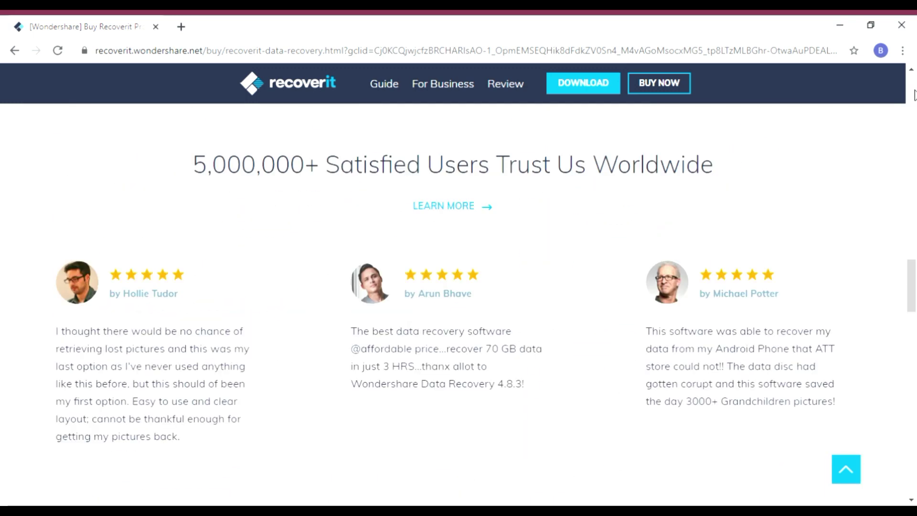
drag(913, 186, 913, 94)
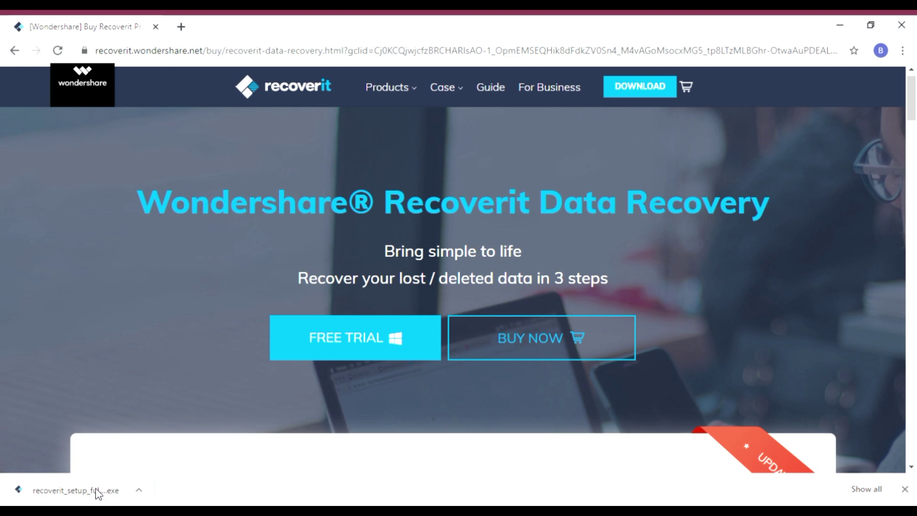
- Reopen the downloaded Recoverit setup .exe from Chrome's download bar
click(96, 493)
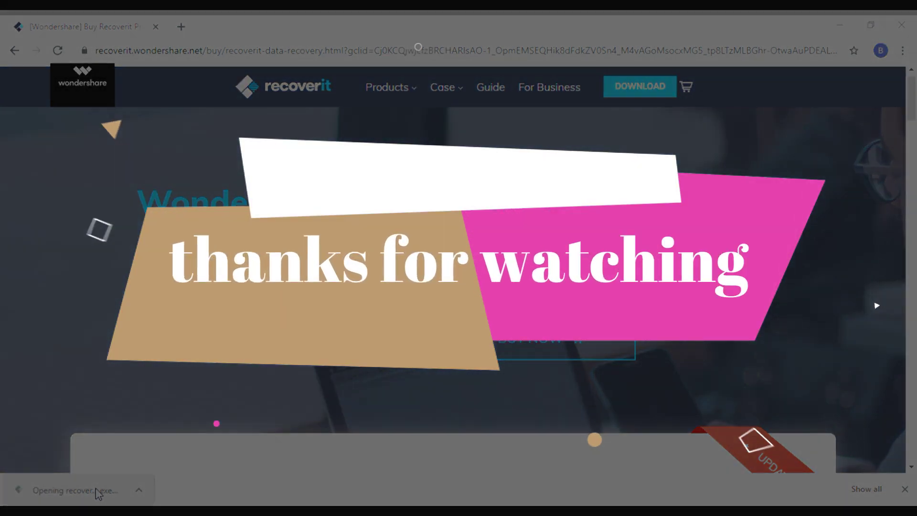